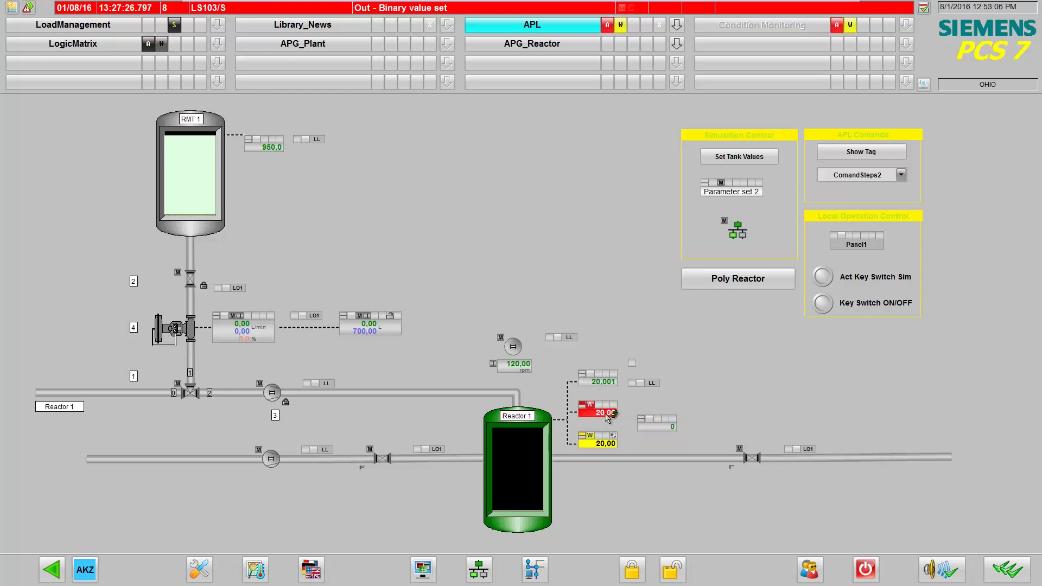
Open a trend of the LI312 level and add LI313 as a second plotted curve.
left_click(609, 414)
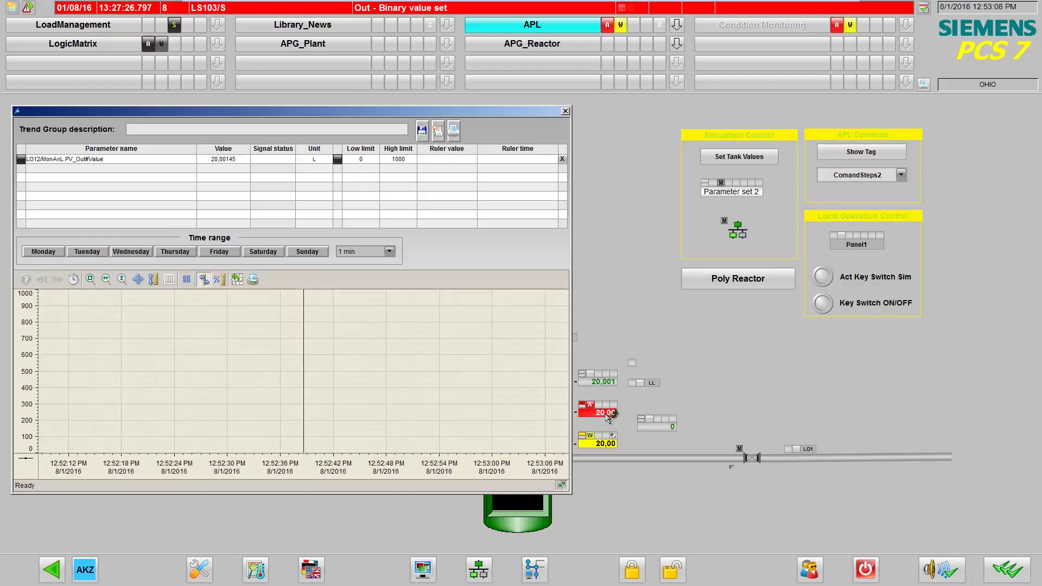
left_click_drag(434, 111, 879, 124)
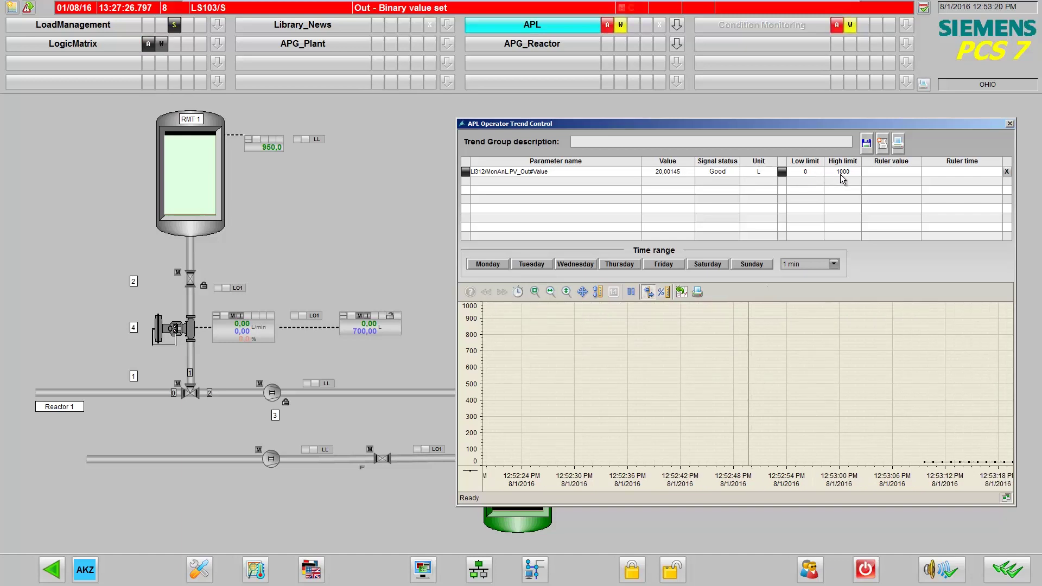
left_click_drag(652, 128, 700, 108)
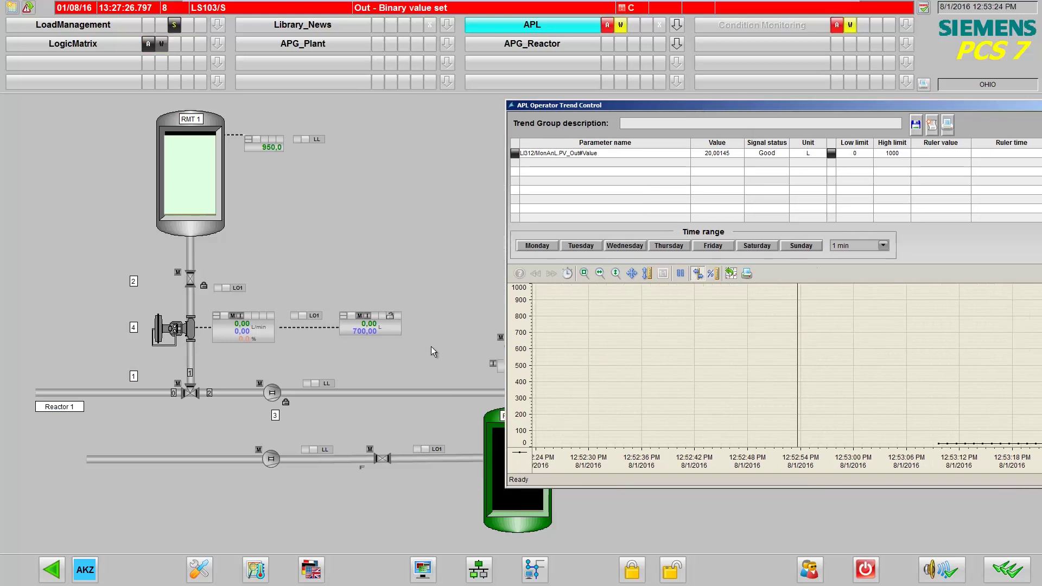
left_click_drag(673, 108, 120, 182)
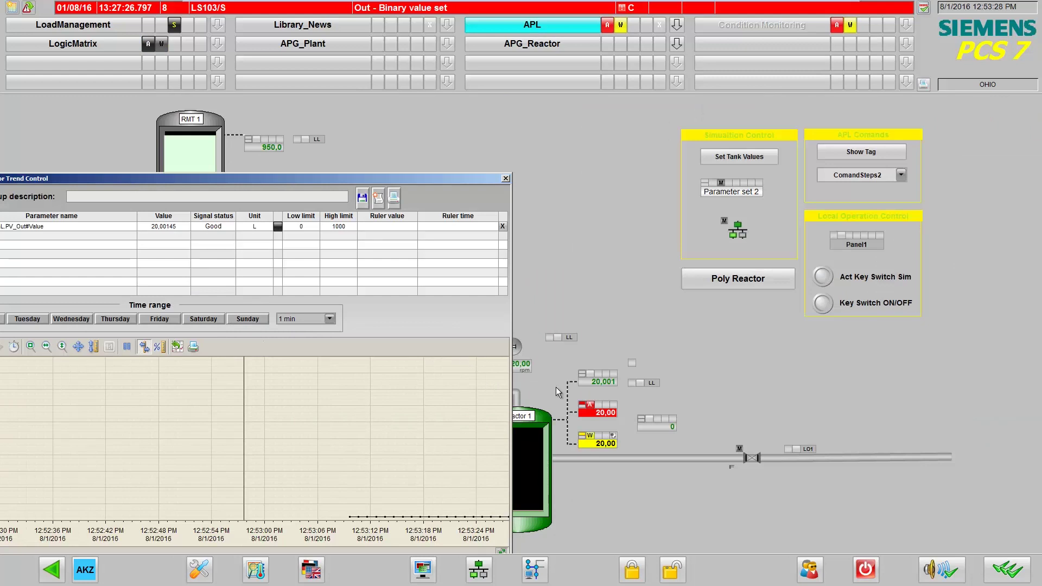
left_click(595, 448)
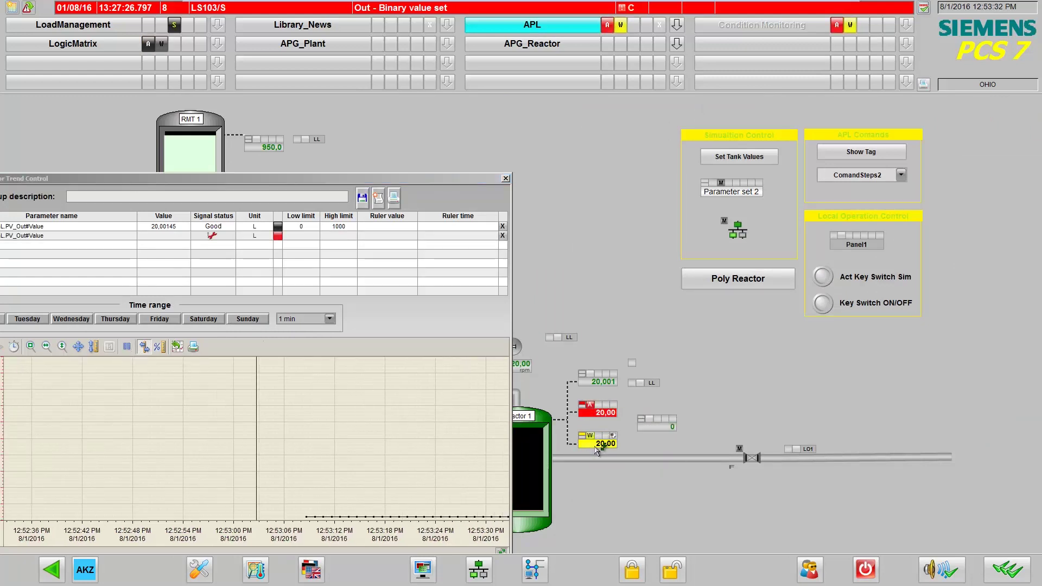
left_click_drag(374, 177, 742, 142)
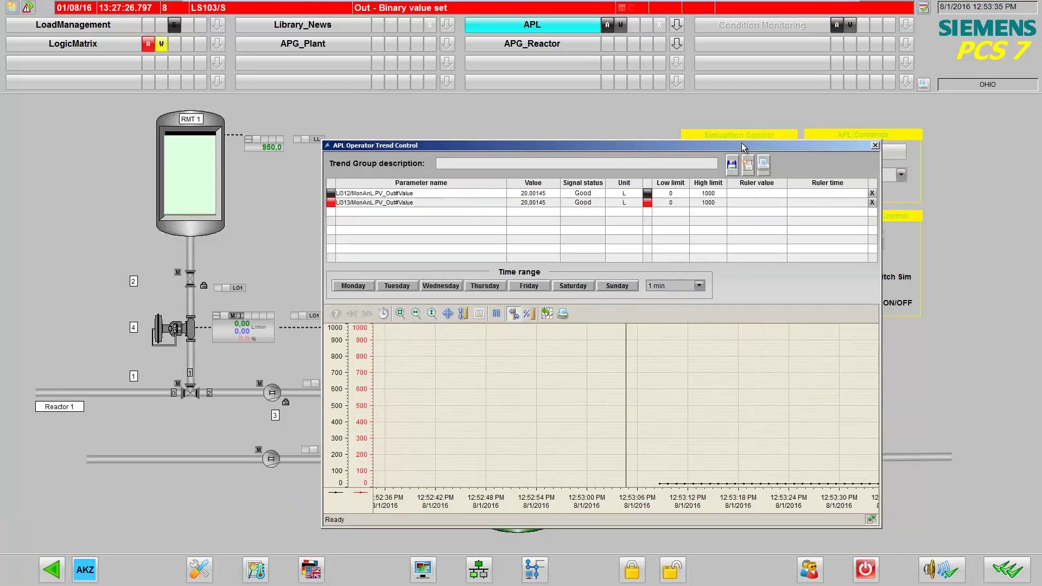
On the LogicMatrix display, add the TI111 temperature, Y131 valve position and TIC131 controller to the trend.
left_click(107, 47)
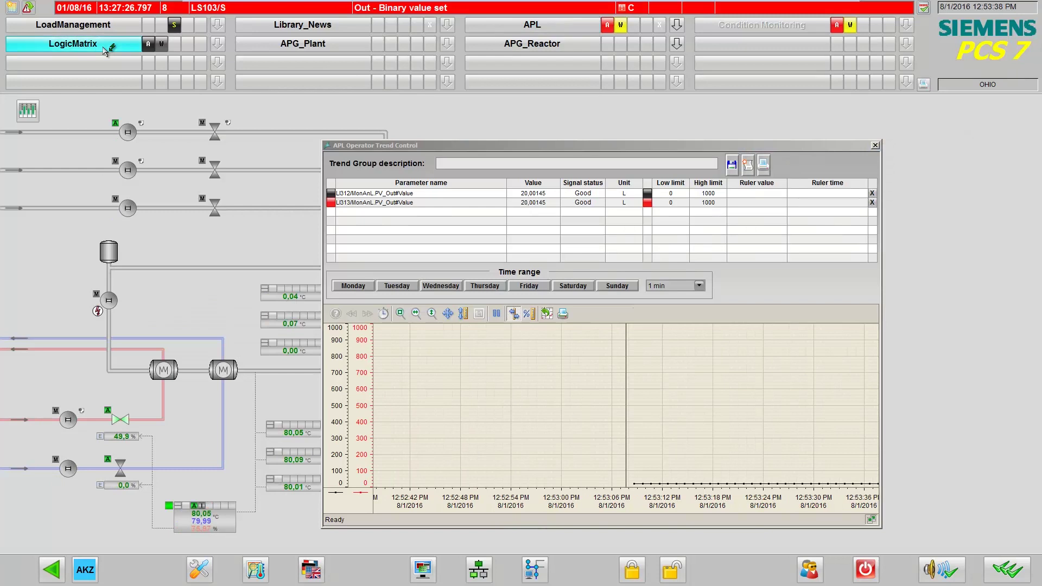
left_click_drag(424, 142, 521, 111)
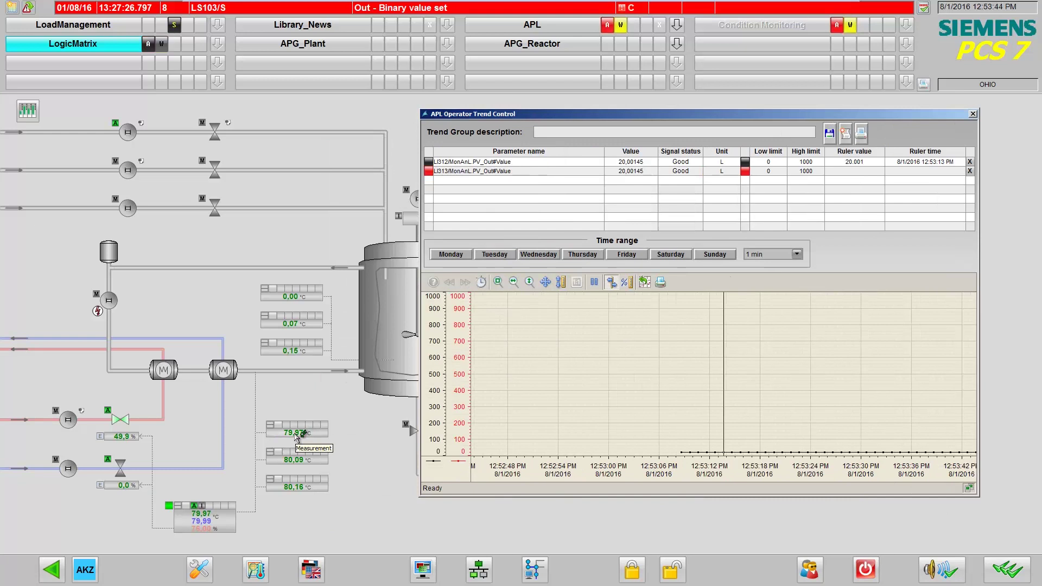
left_click(297, 437)
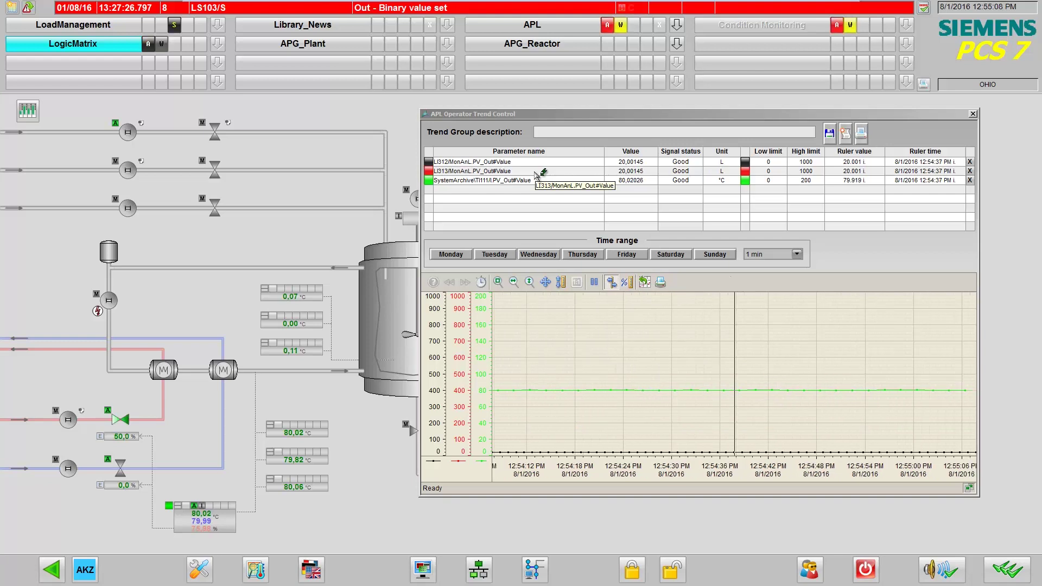
left_click(126, 441)
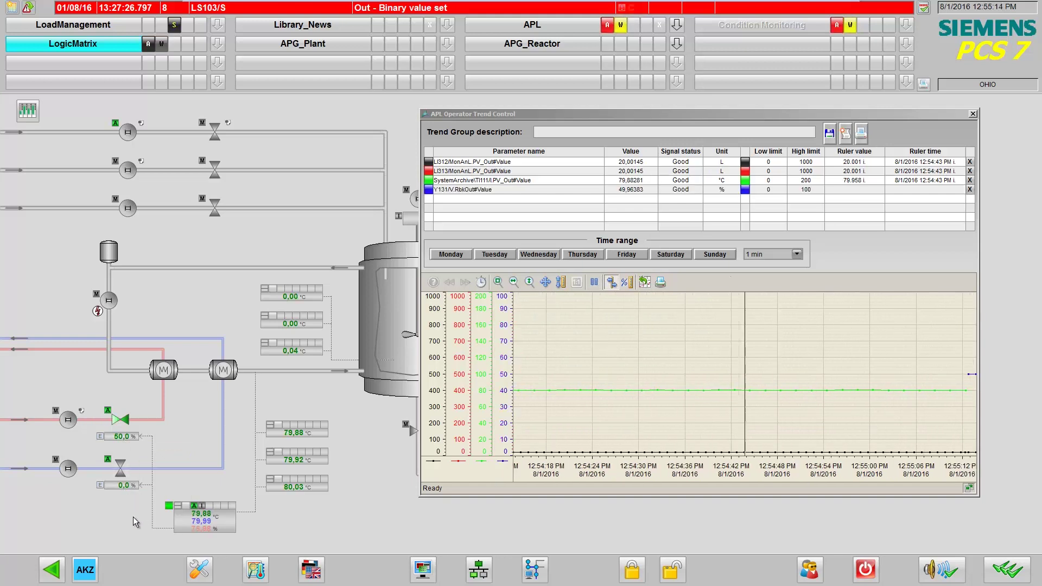
left_click(209, 520)
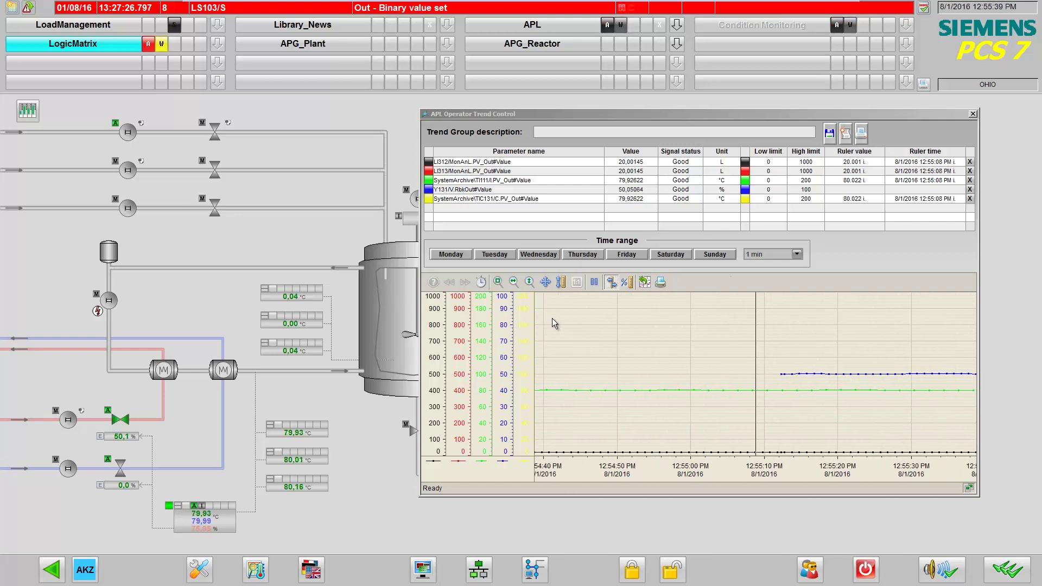
Shift the trend's value range upward and move the Y131, LI313 and LI312 scales apart.
left_click(546, 285)
left_click_drag(568, 360, 522, 310)
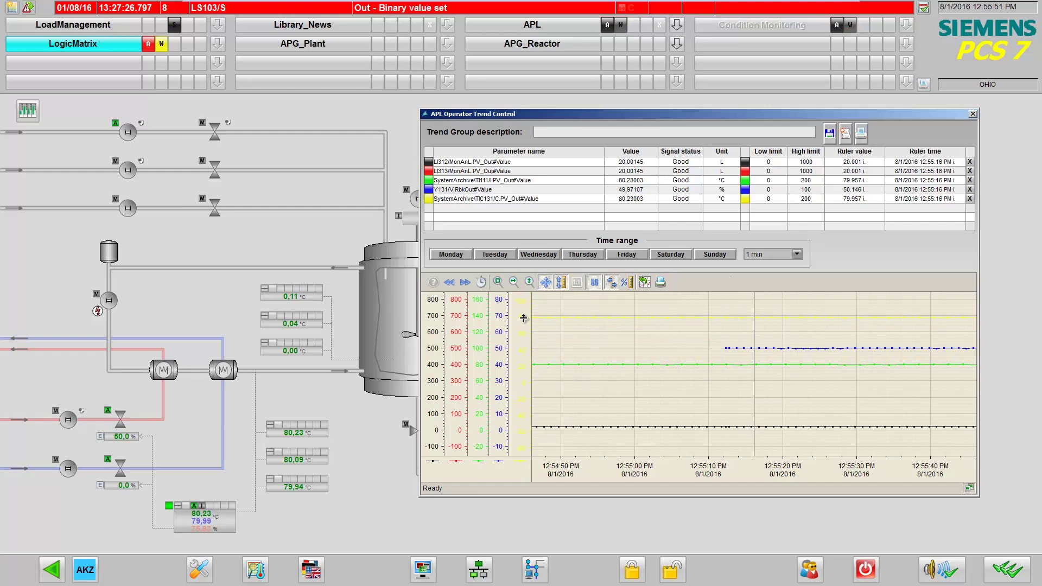
left_click_drag(499, 365, 461, 325)
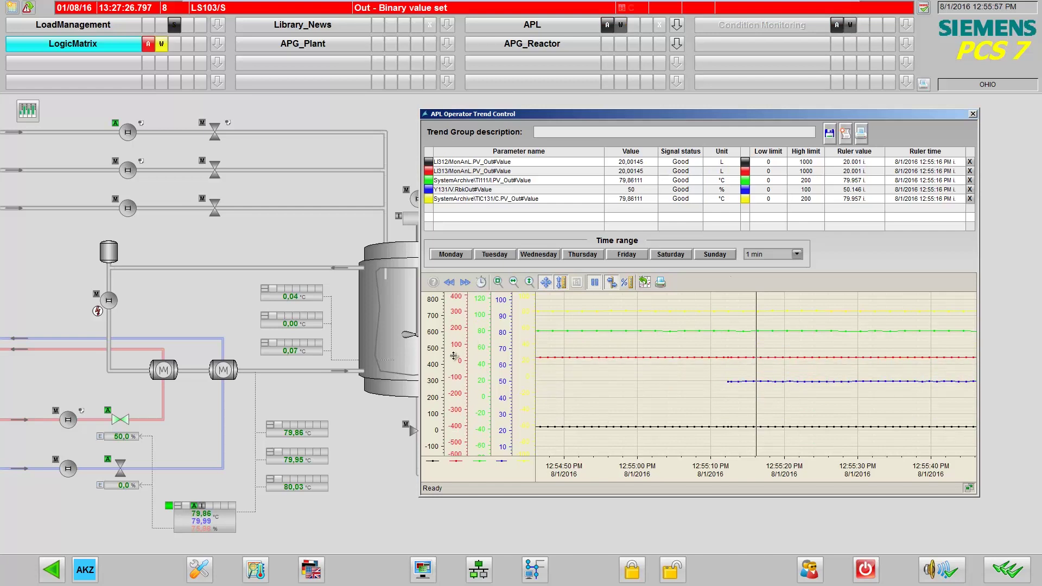
left_click_drag(437, 371, 437, 374)
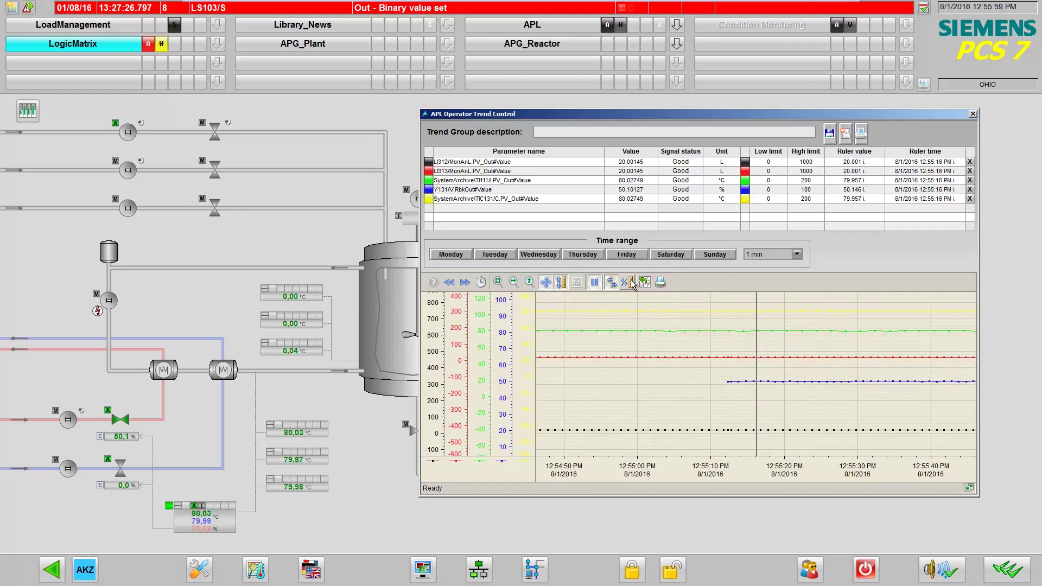
Reset the trend to Original view, then hide and re-show the TIC131 and Y131 value axes.
left_click(595, 282)
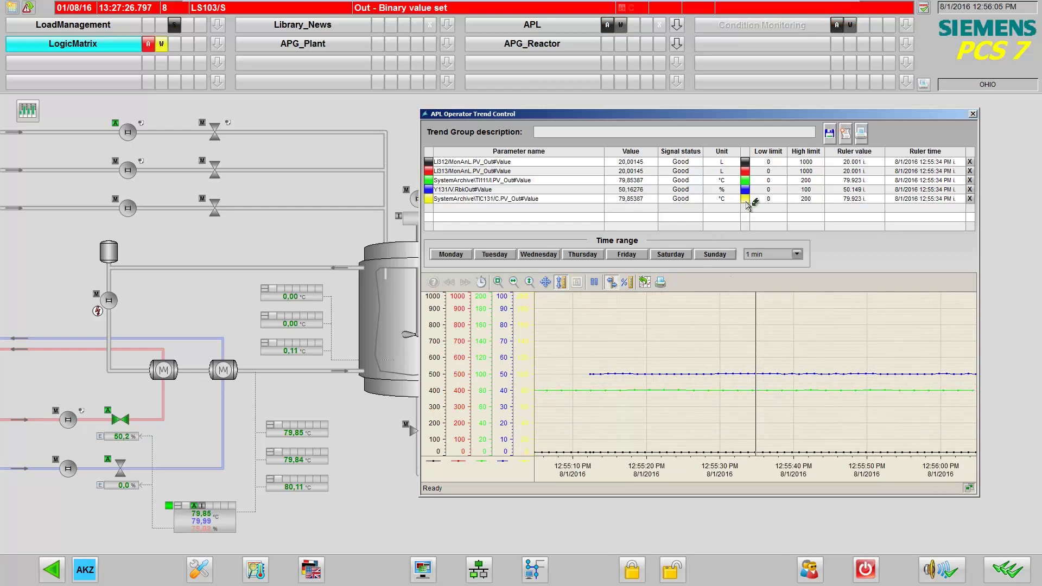
left_click(746, 199)
left_click(746, 189)
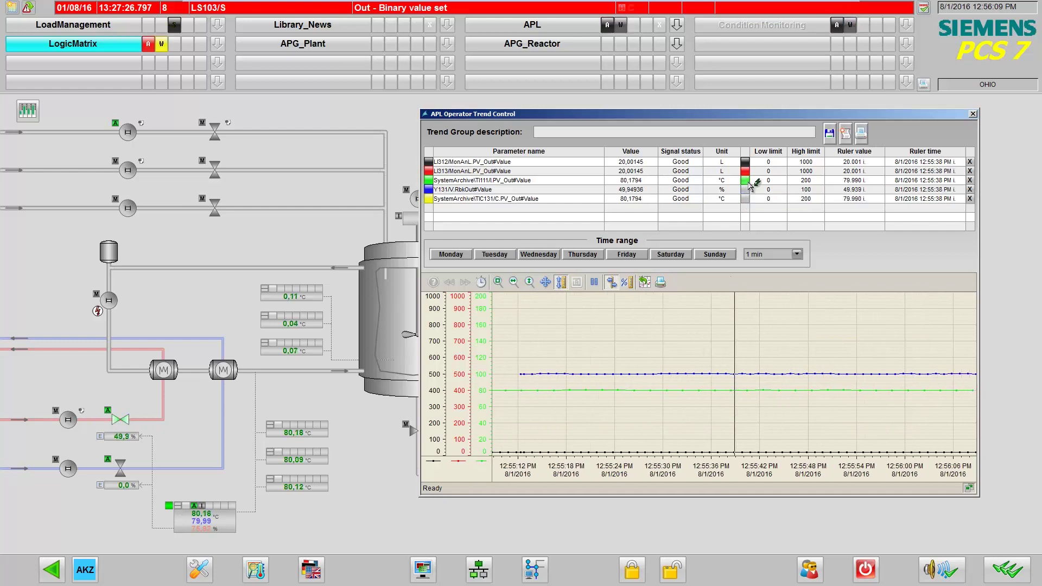
left_click(746, 190)
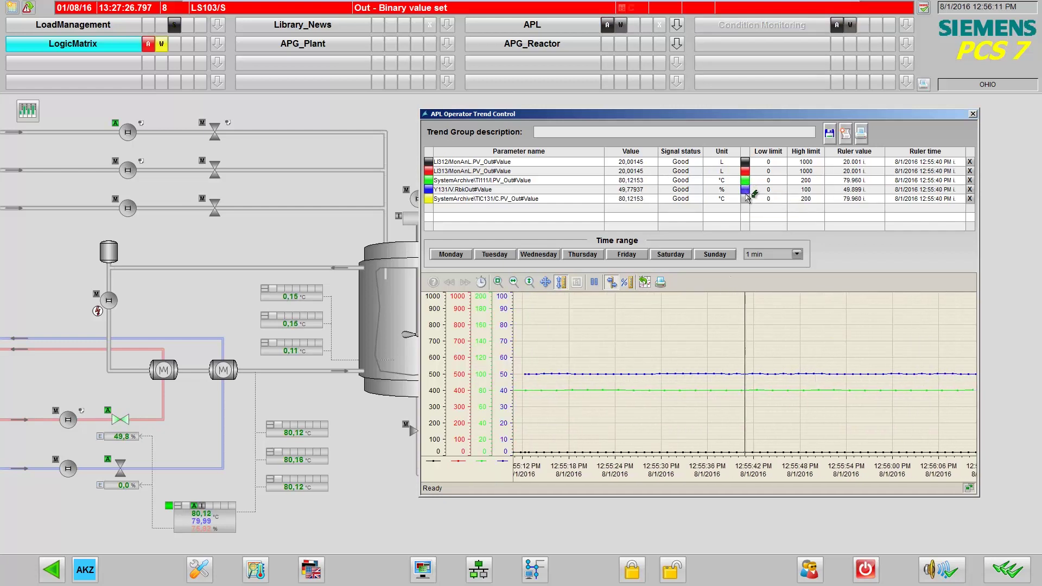
left_click(747, 200)
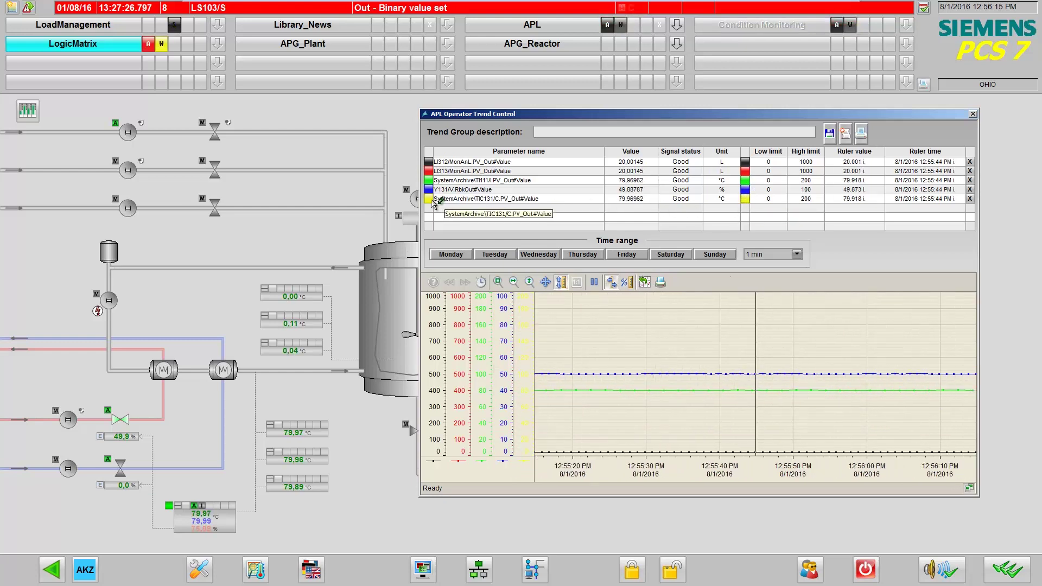
Disable and then re-enable the Y131 and TI111 trend curves.
left_click(429, 189)
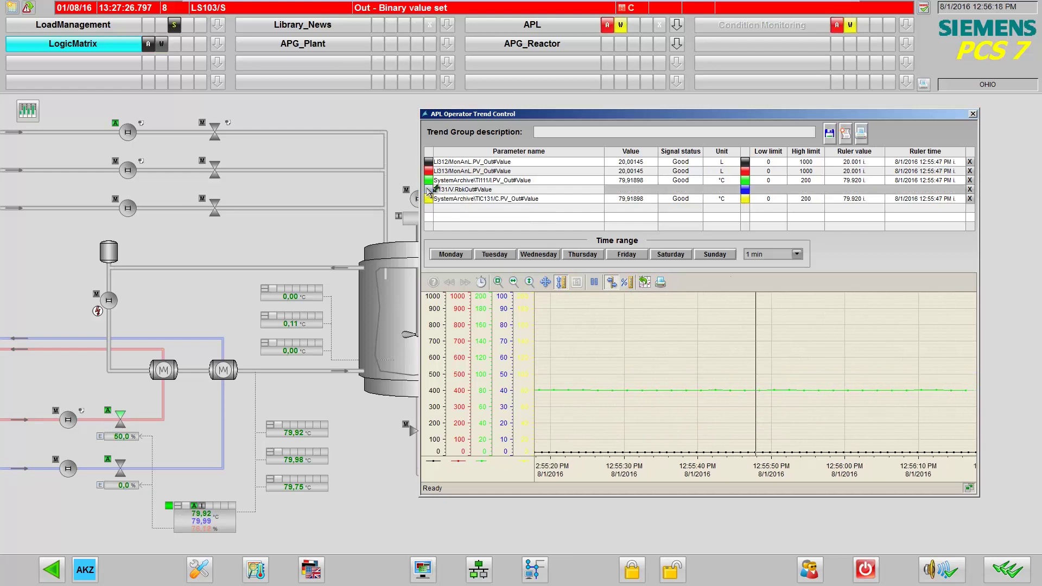
left_click(431, 182)
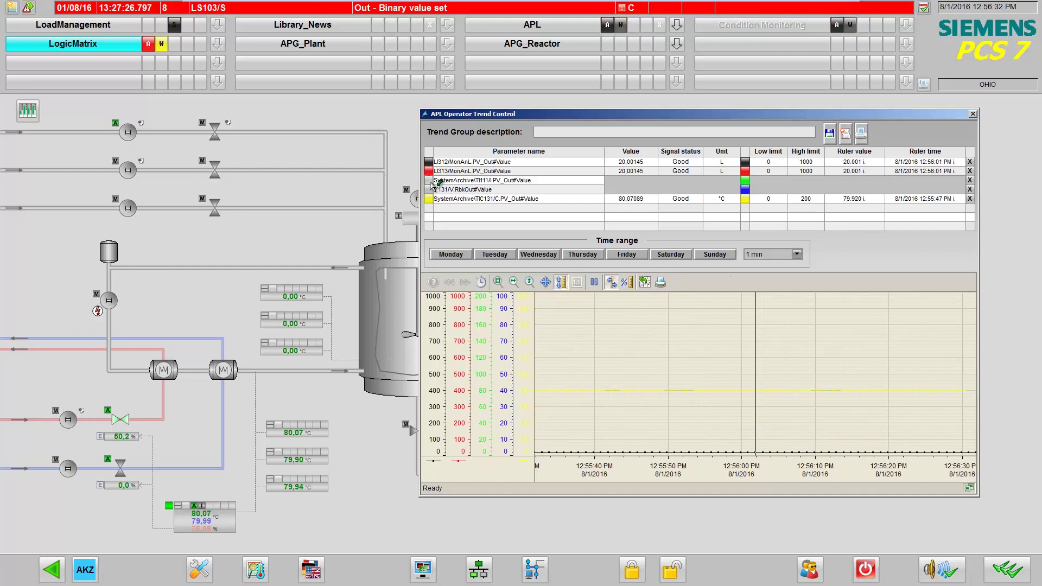
left_click(433, 182)
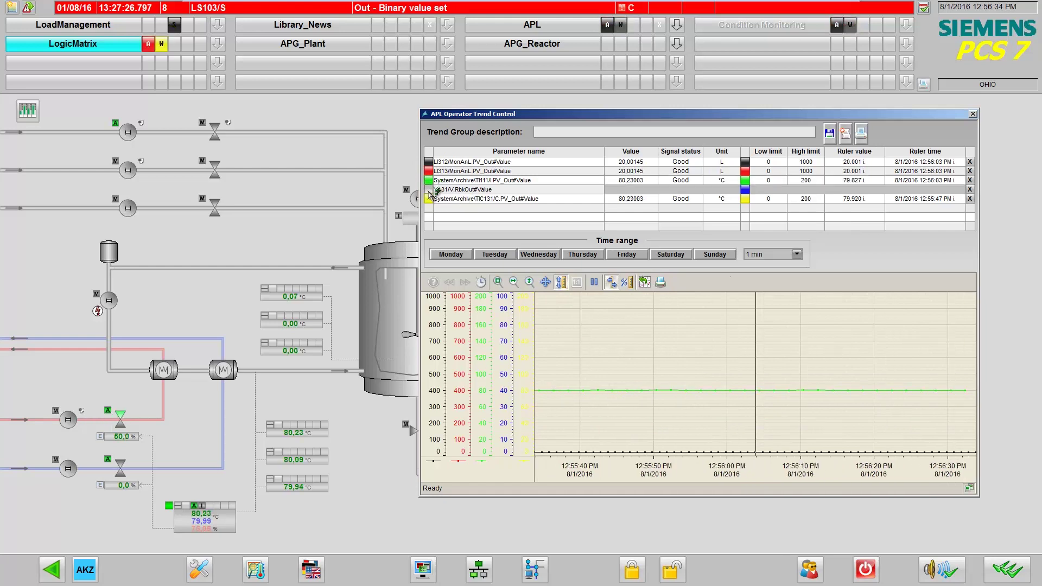
left_click(432, 190)
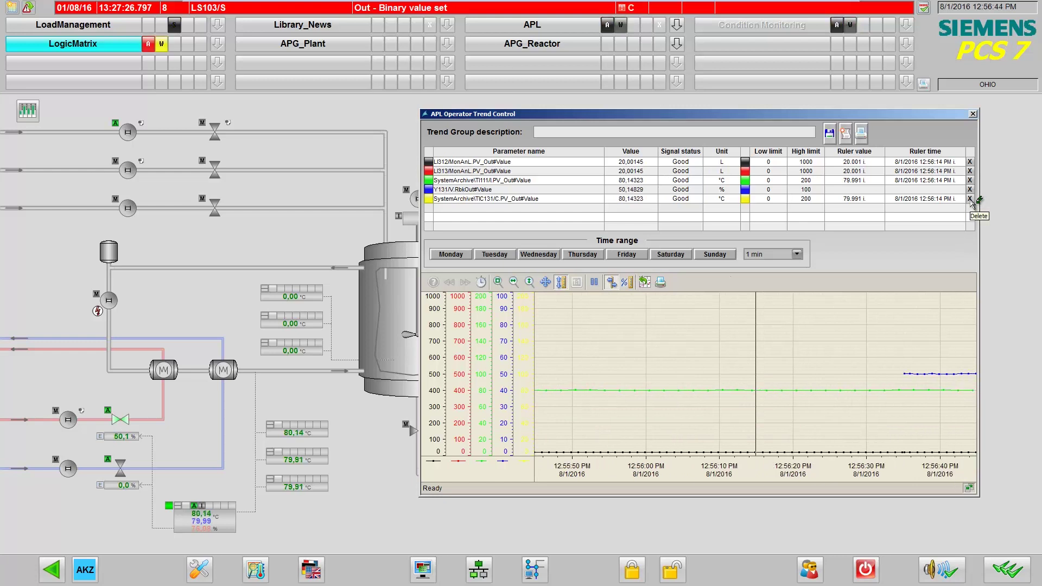
Delete the TIC131 and Y131 rows from the trend.
left_click(970, 199)
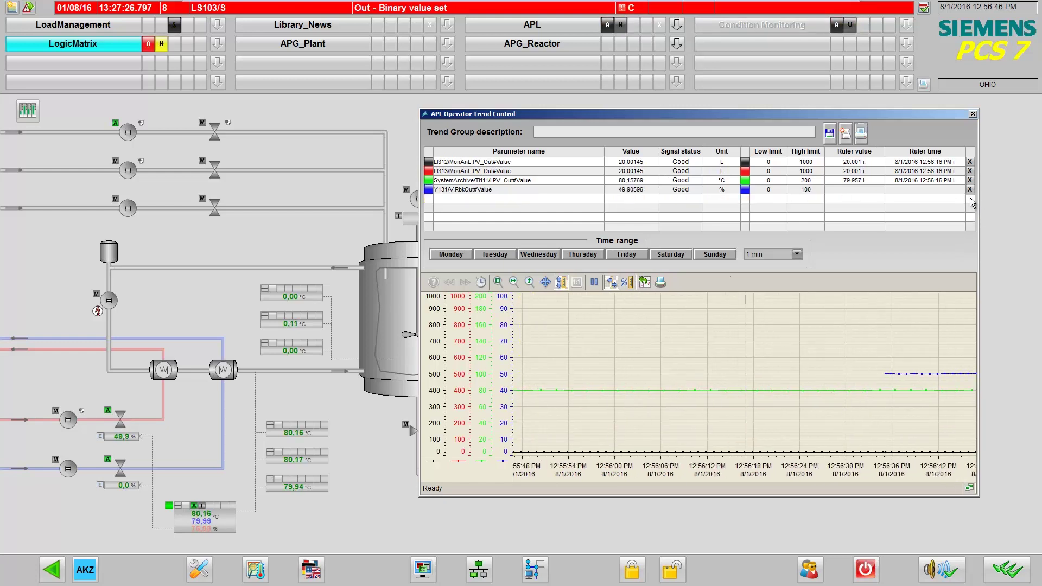
left_click(970, 190)
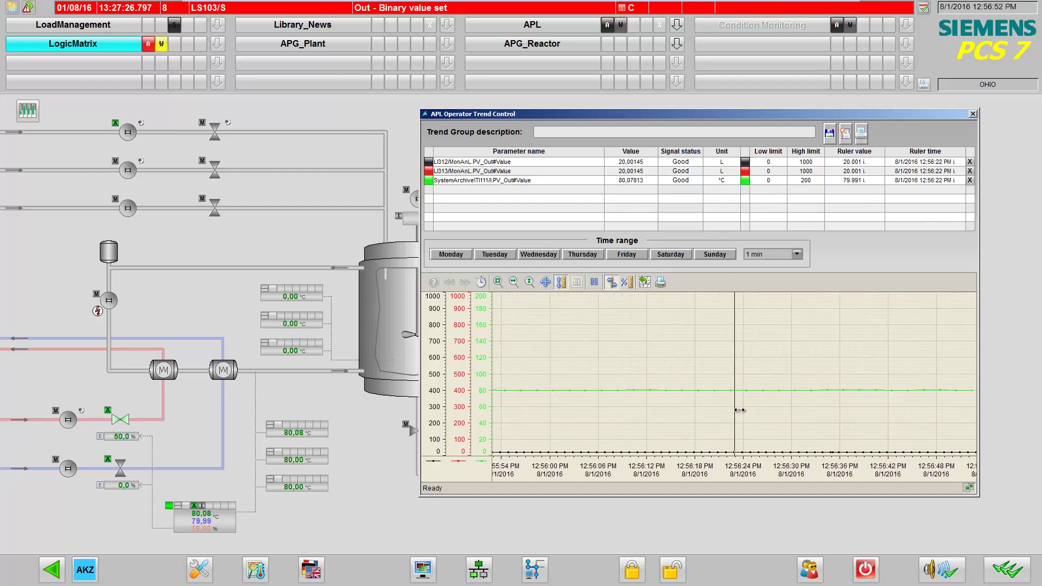
Drag the ruler to a later time and start saving the trend group.
left_click_drag(735, 410, 760, 429)
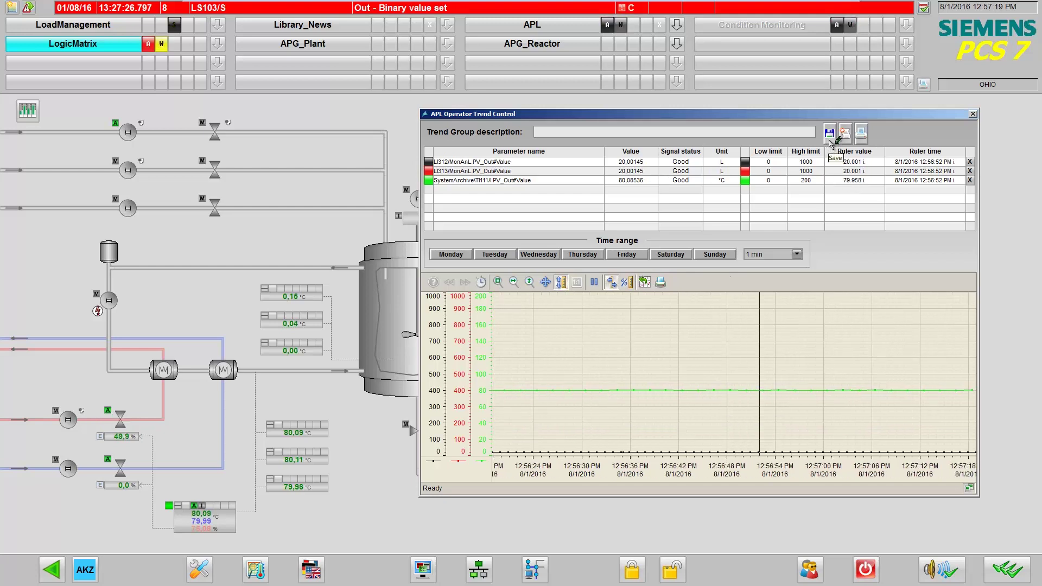
left_click(831, 140)
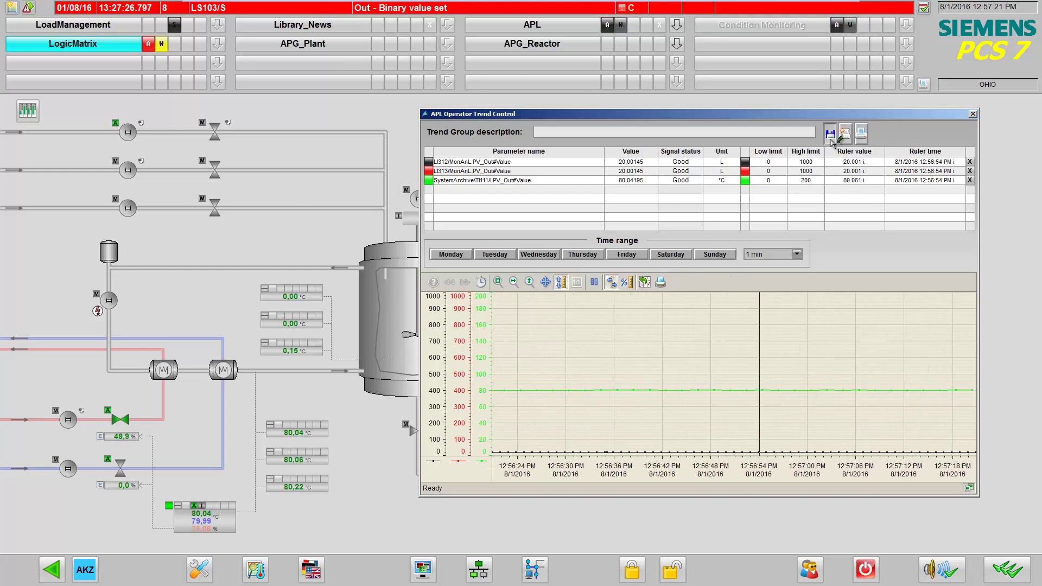
Save the trend group with name trendDemo1 and description Demo.
left_click(866, 296)
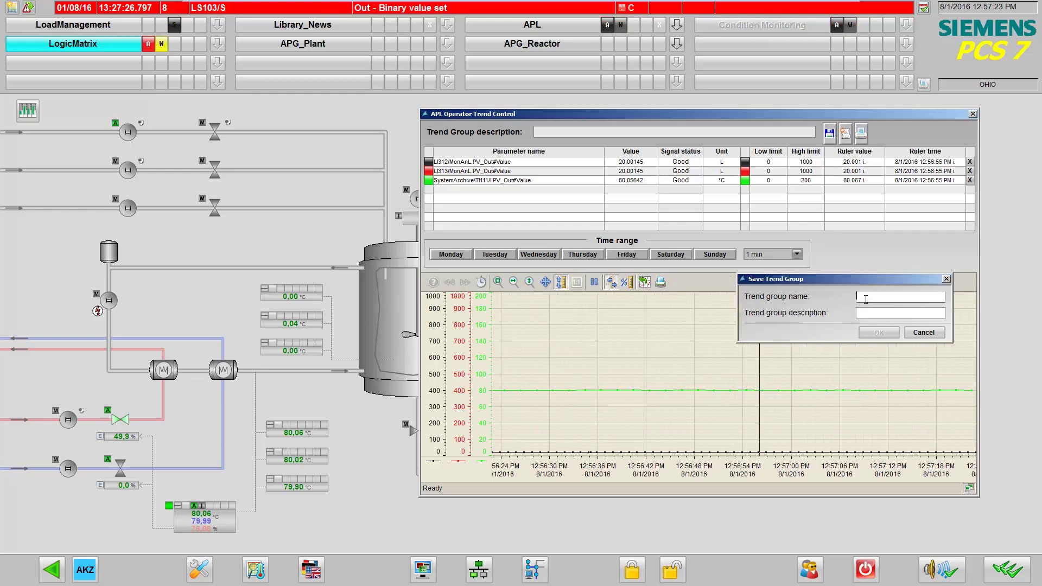
type("trend")
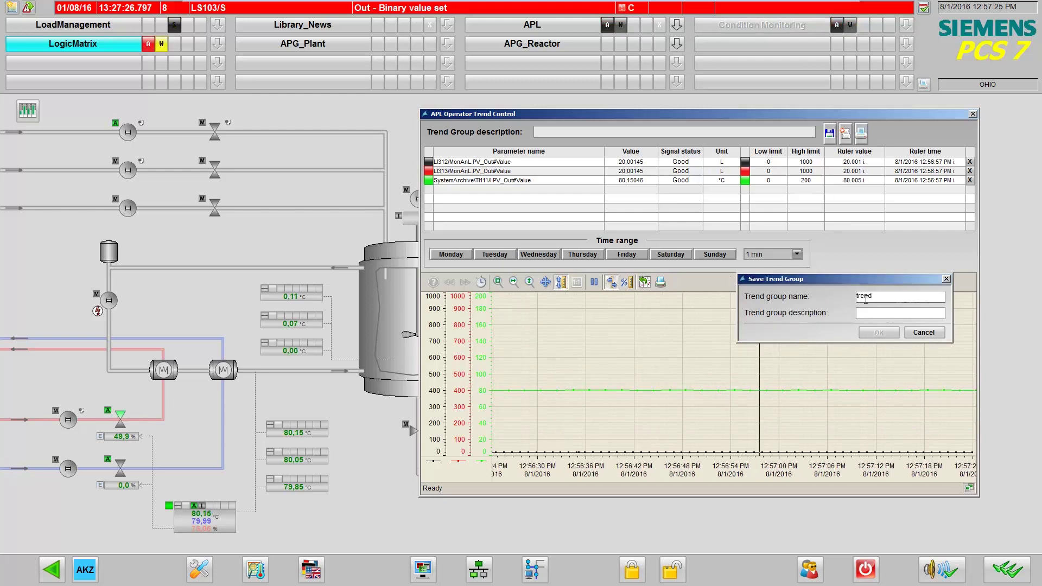
type("Demo1")
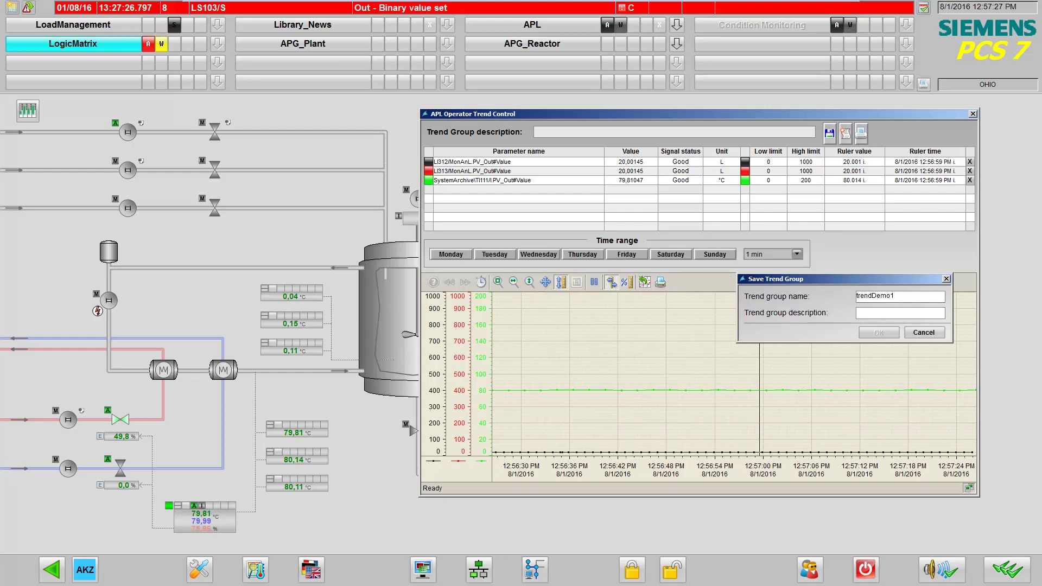
left_click(900, 313)
type("D")
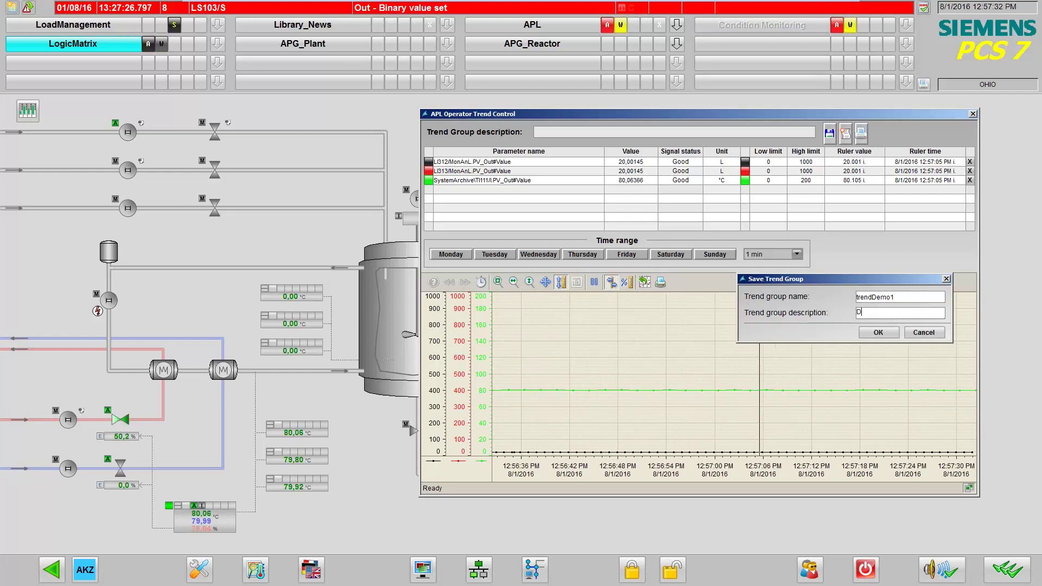
type("emo")
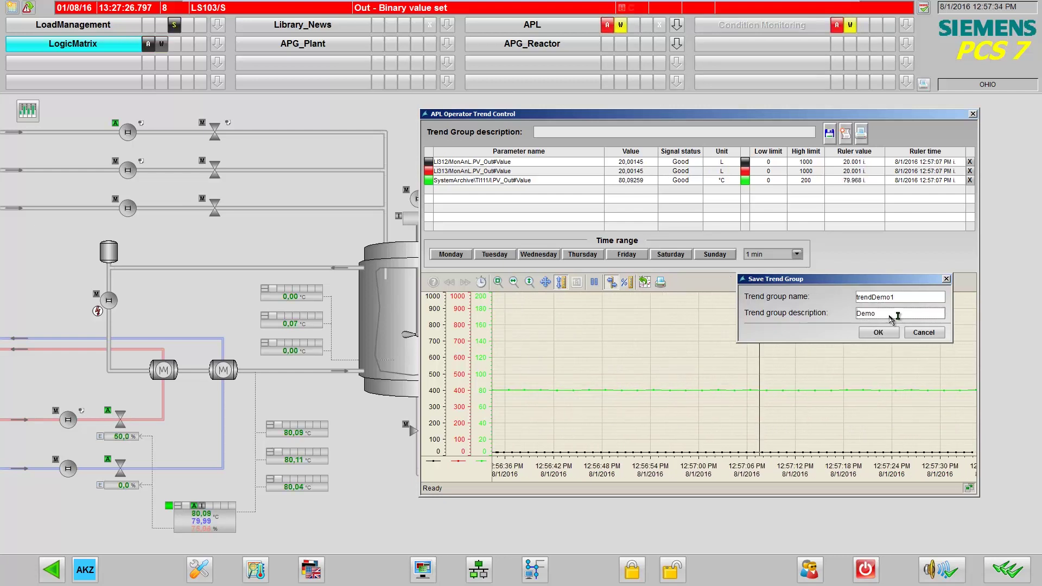
left_click(886, 333)
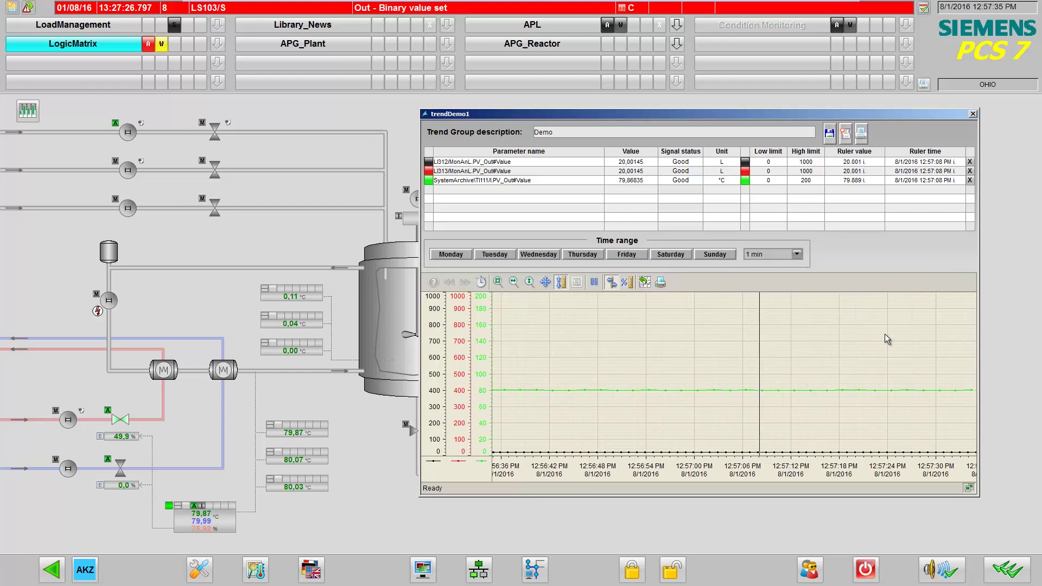
Close the trend window and reopen trendDemo1 from the Trends Online list.
left_click(973, 114)
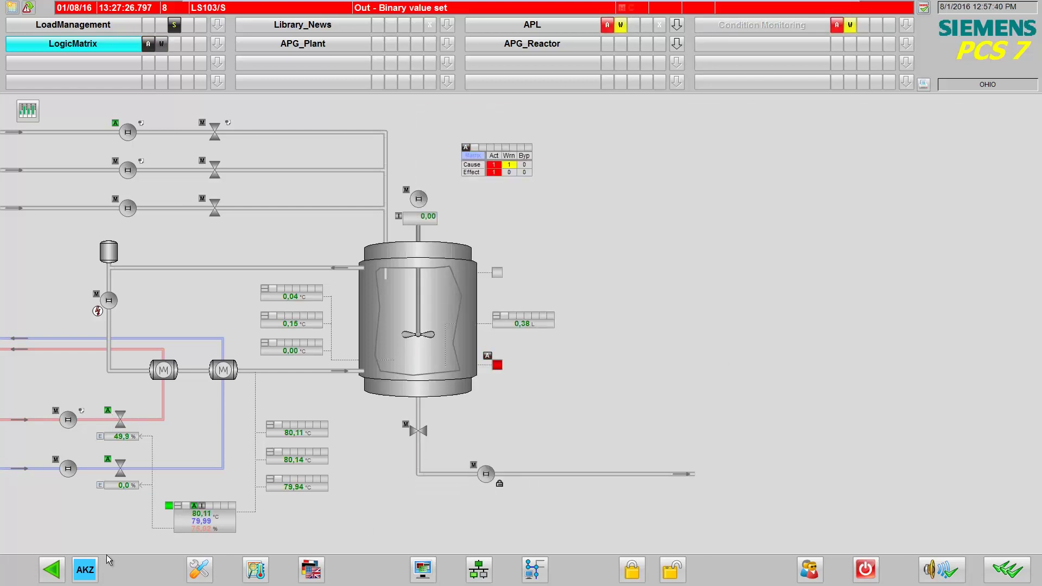
left_click(52, 570)
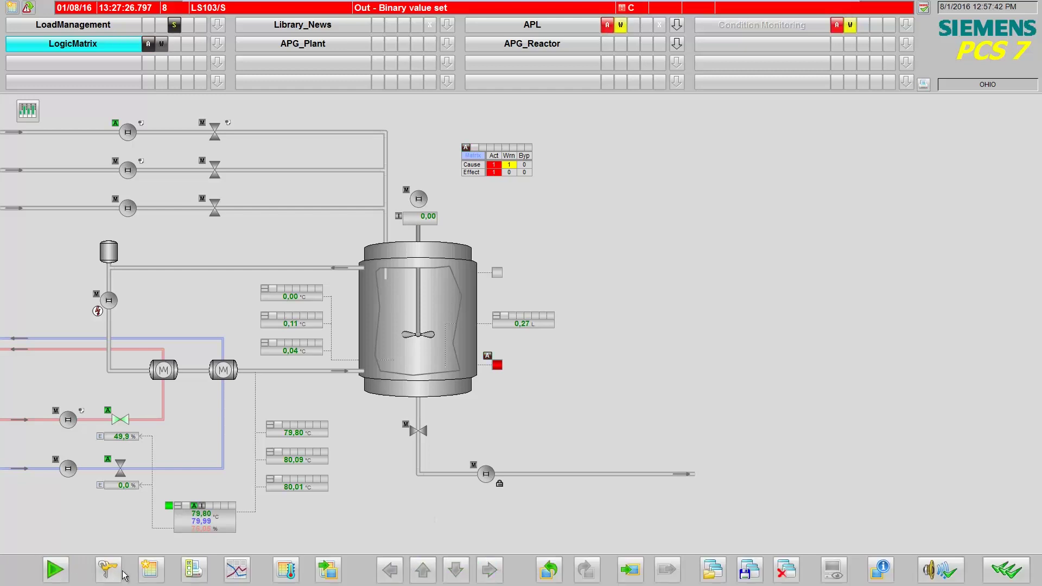
left_click(240, 570)
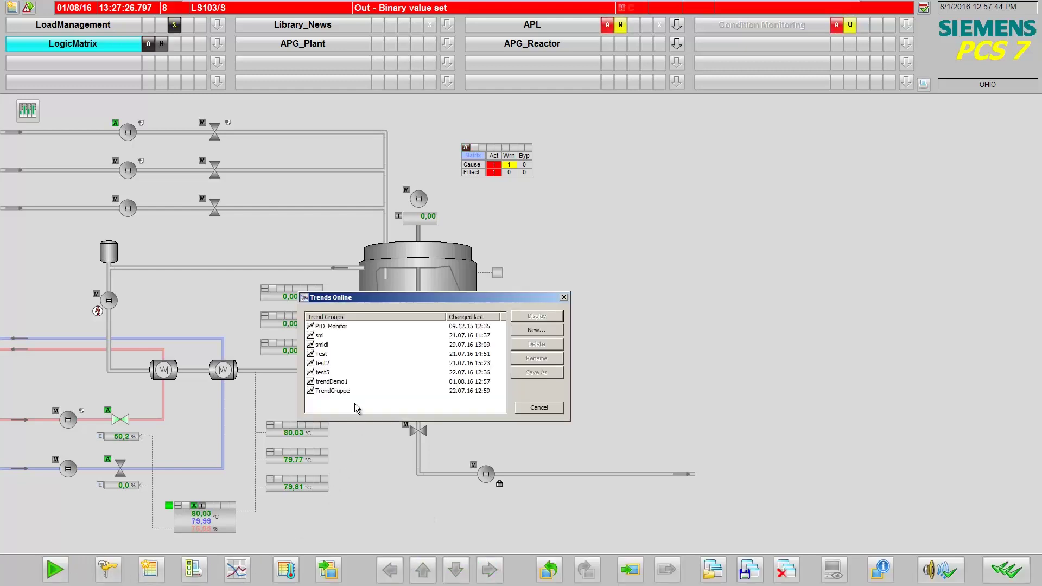
double_click(331, 382)
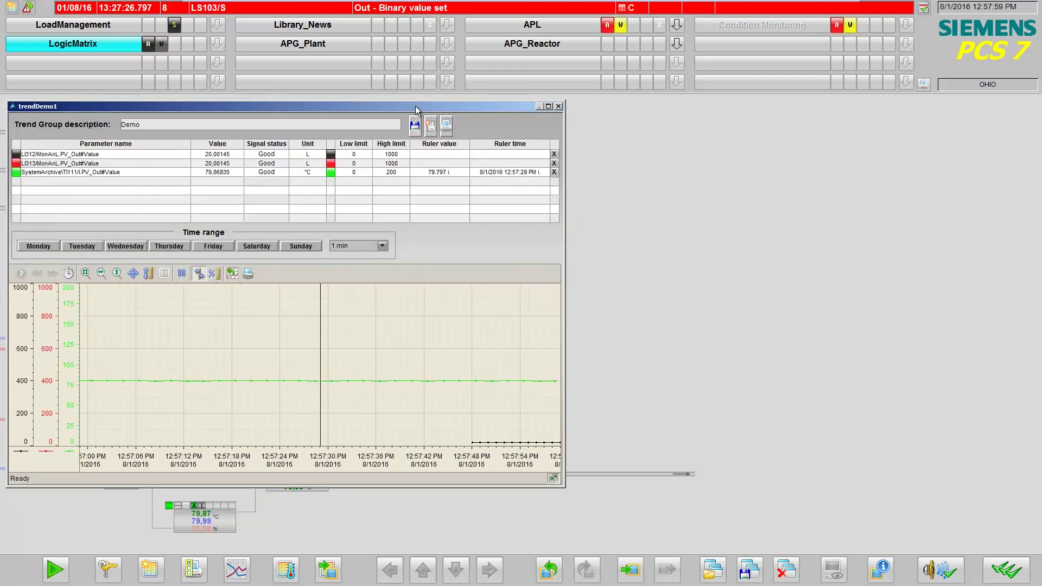
Set the trendDemo1 time range to 5 min.
left_click_drag(417, 108, 637, 123)
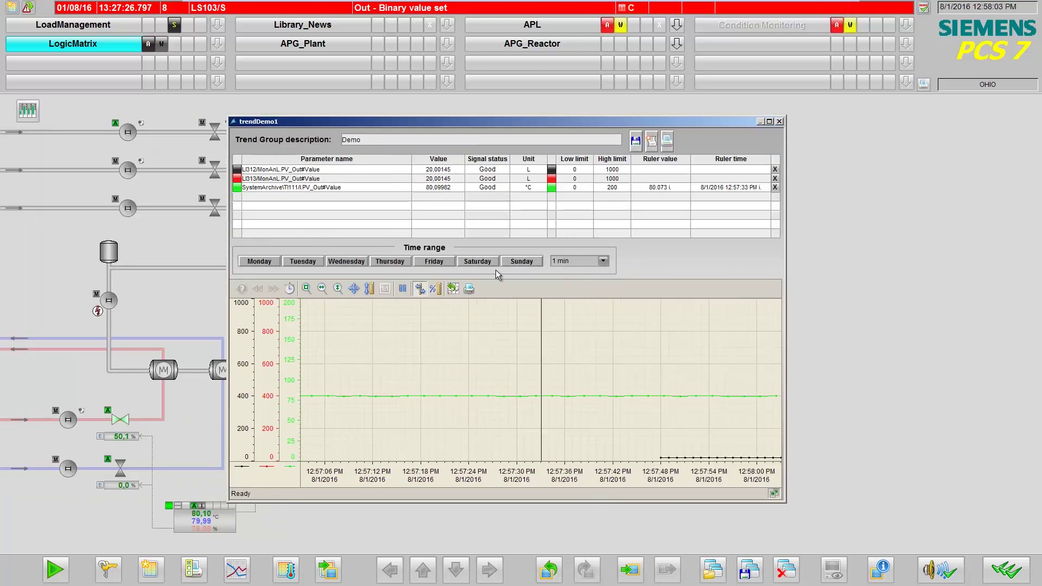
left_click(603, 262)
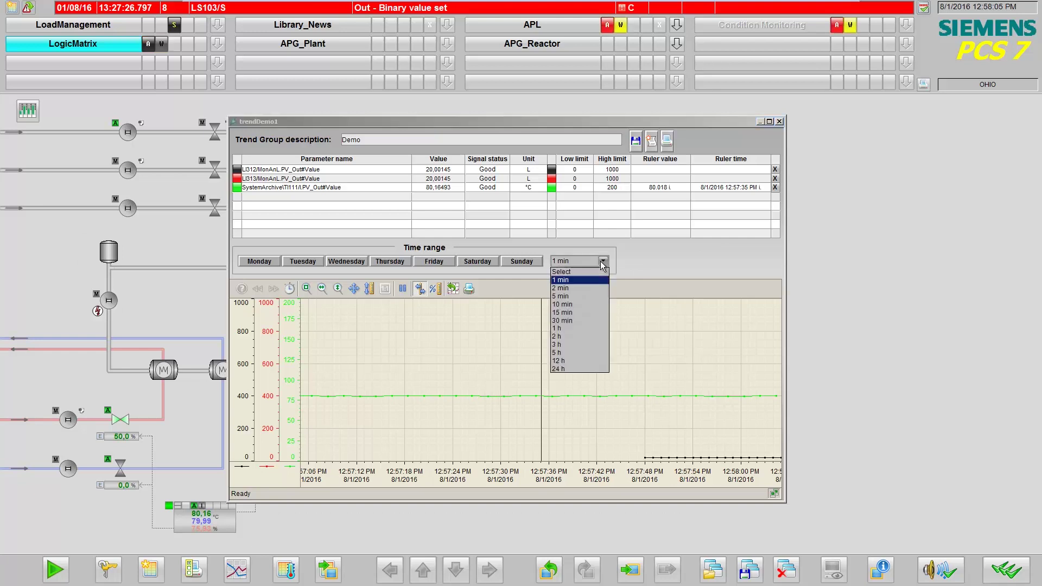
left_click(583, 296)
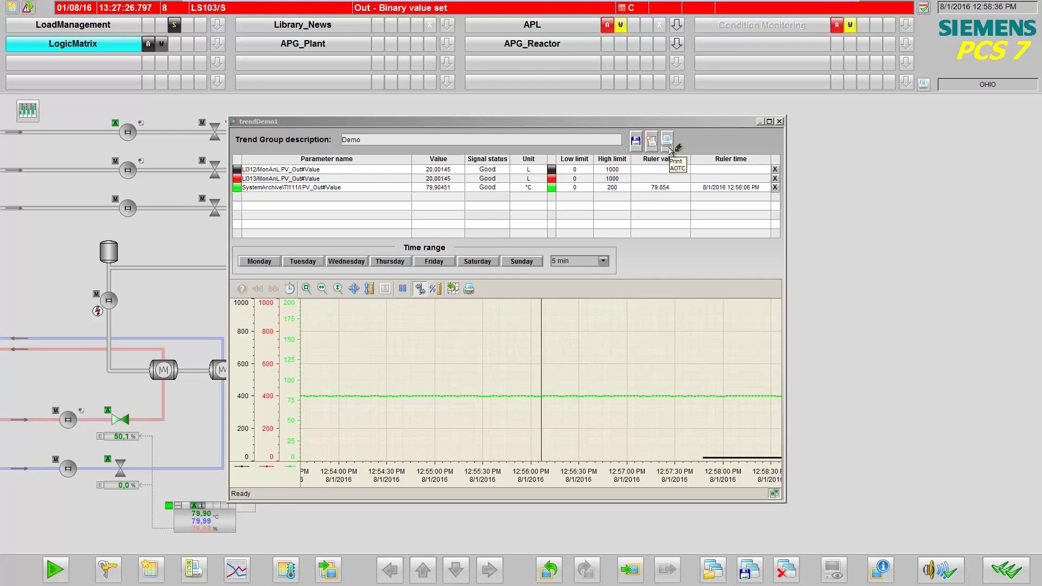
Print the trend to Trend.xps, review it in XPS Viewer, then close the viewer.
left_click(669, 146)
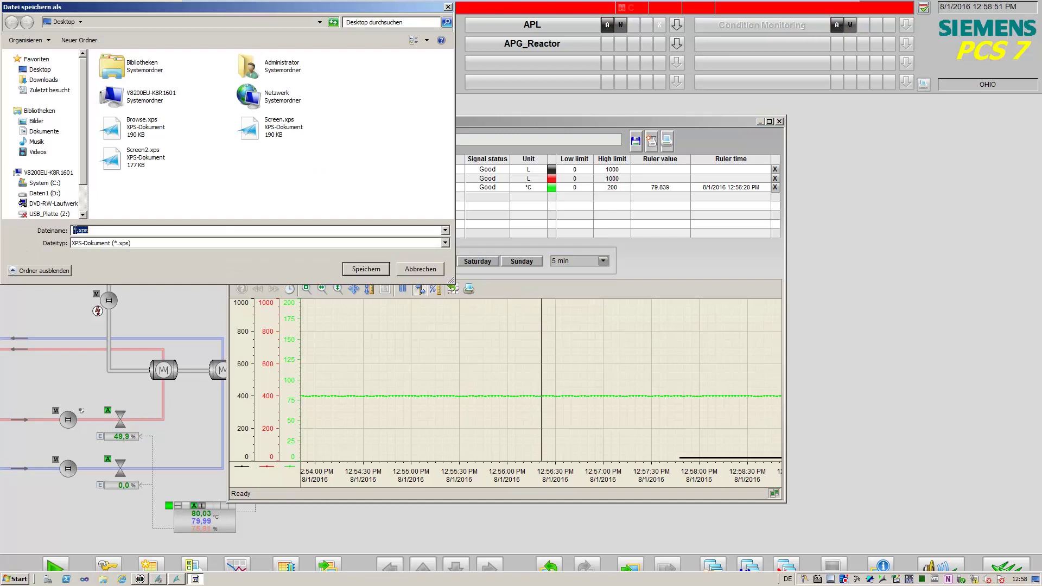
type("Trend")
left_click(367, 268)
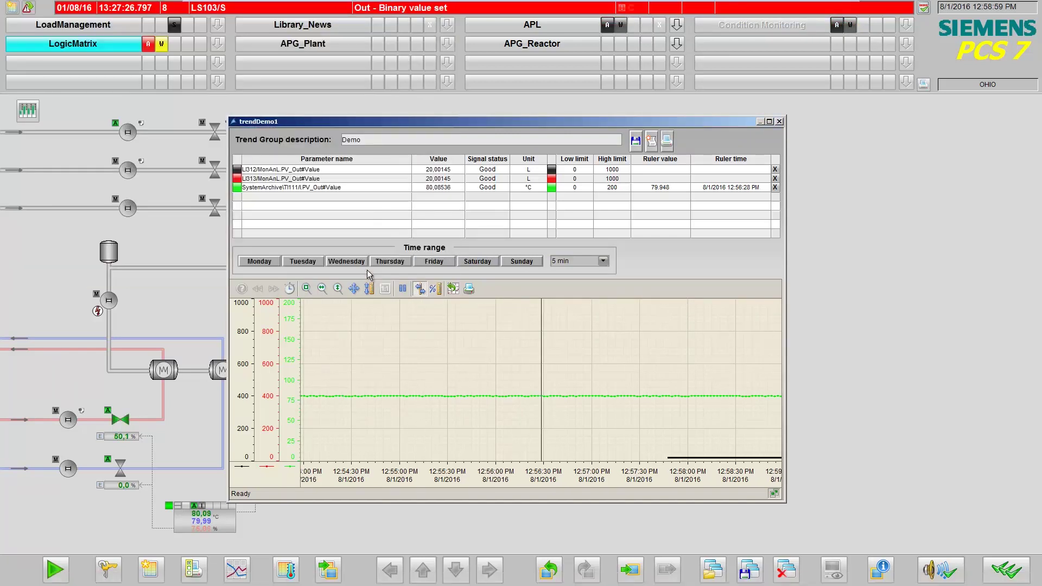
scroll(454, 223, "down", 3)
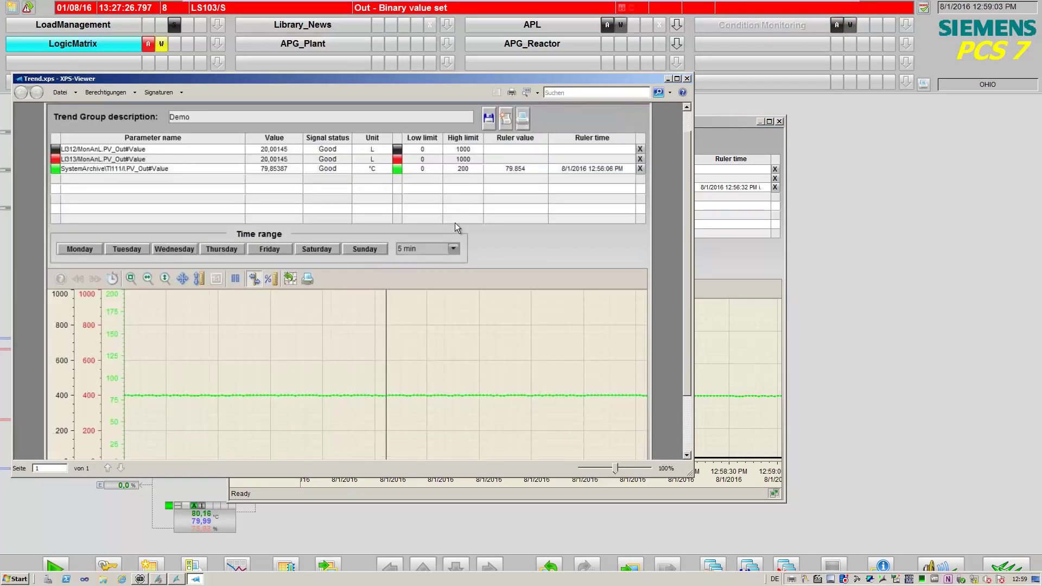
scroll(455, 224, "up", 3)
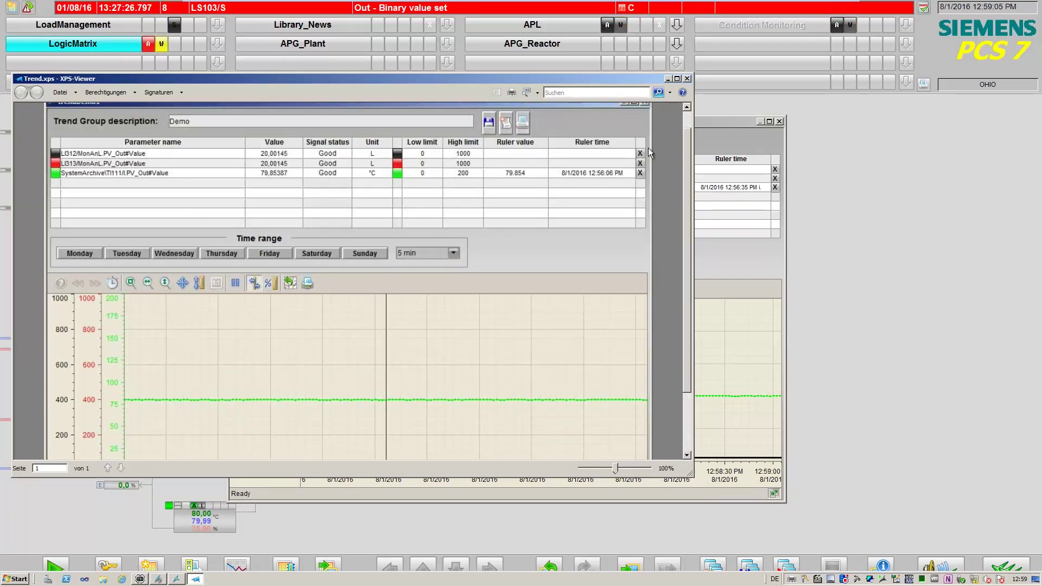
left_click(688, 79)
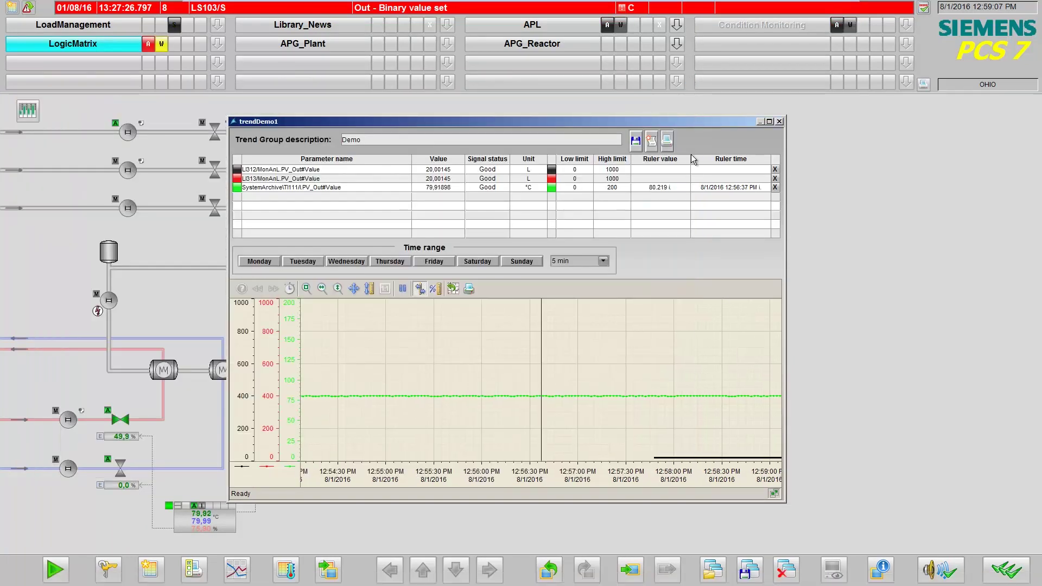
left_click_drag(506, 122, 704, 147)
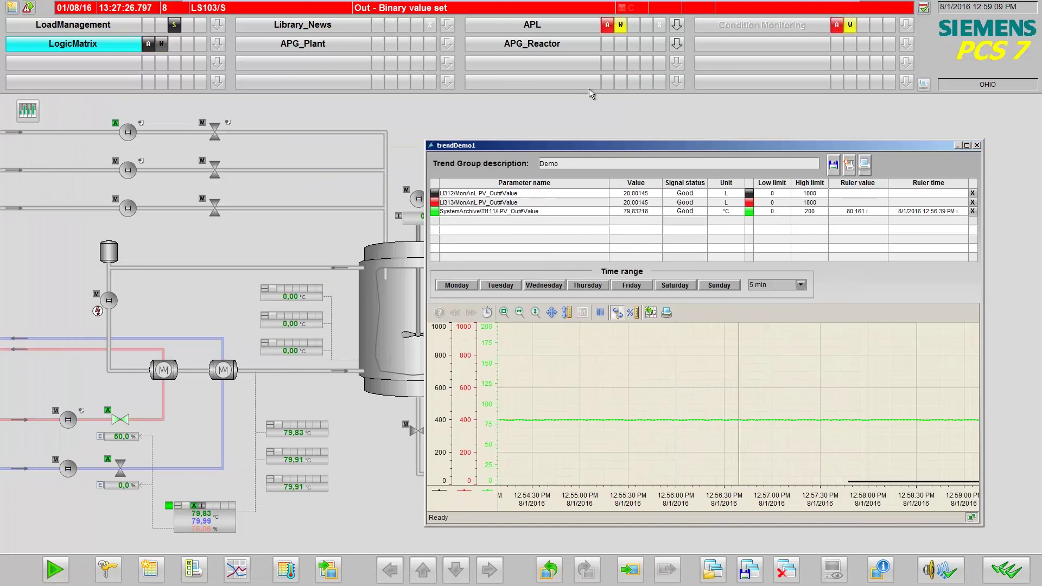
From the APL plant picture, add LI313 (cyan) and LI312 (magenta) to trendDemo1, making five curves.
left_click(540, 25)
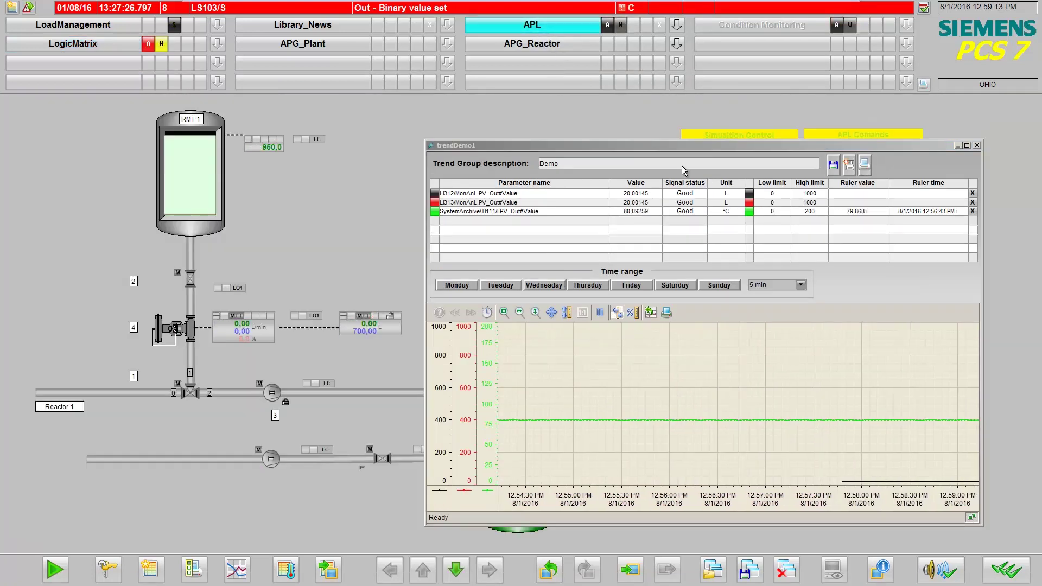
left_click_drag(626, 146, 241, 94)
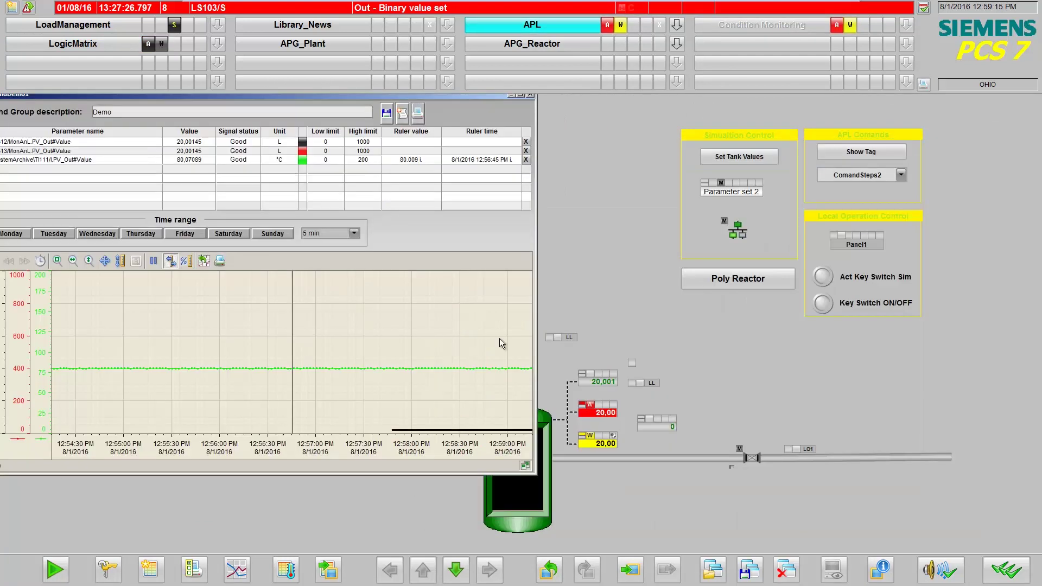
left_click(602, 414)
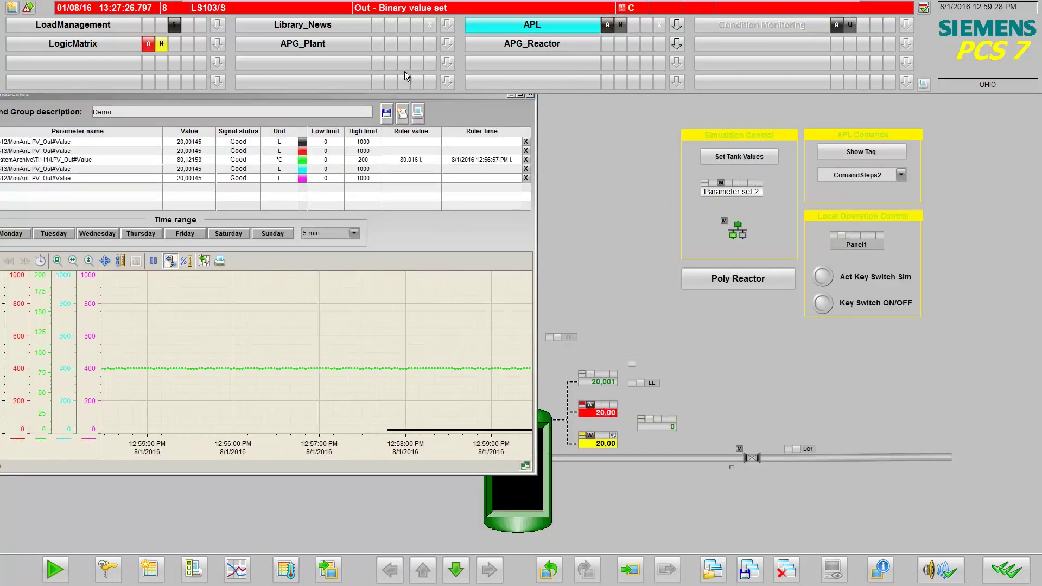
left_click_drag(419, 105, 595, 132)
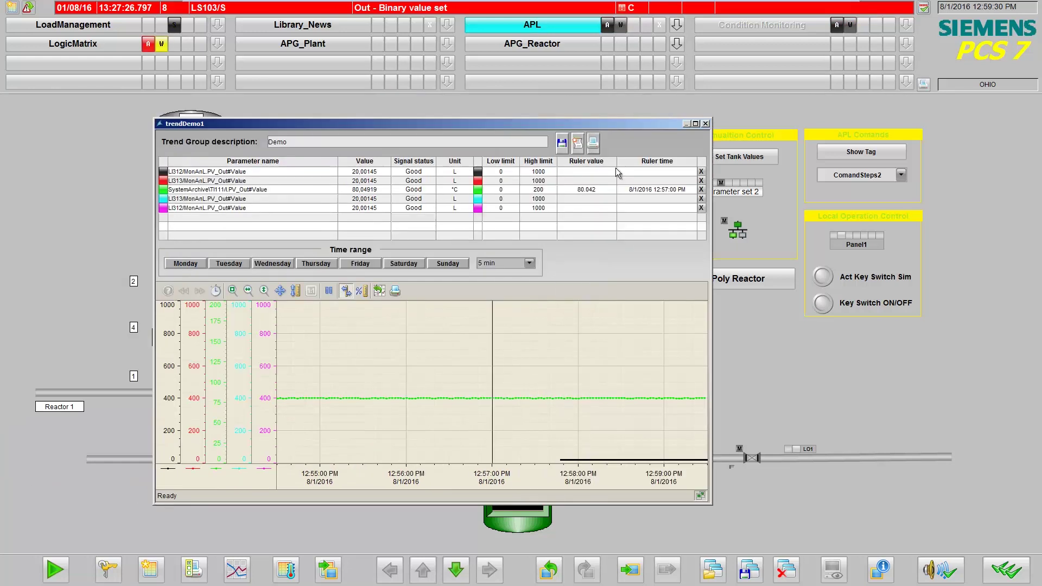
Check the trend tags' message list, then open the LI313 faceplate showing a 20.00 L process value.
left_click(579, 144)
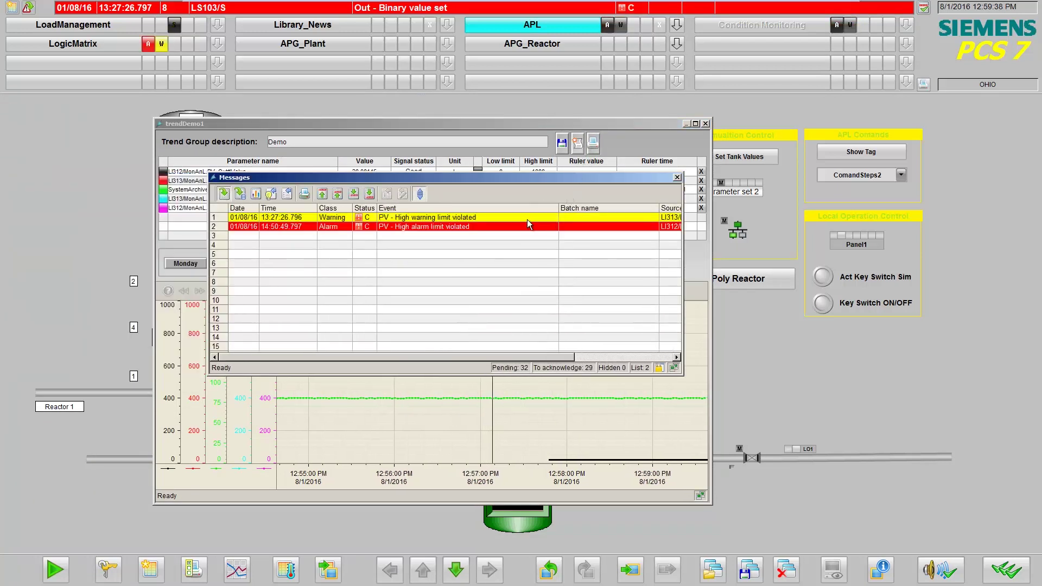
left_click(677, 178)
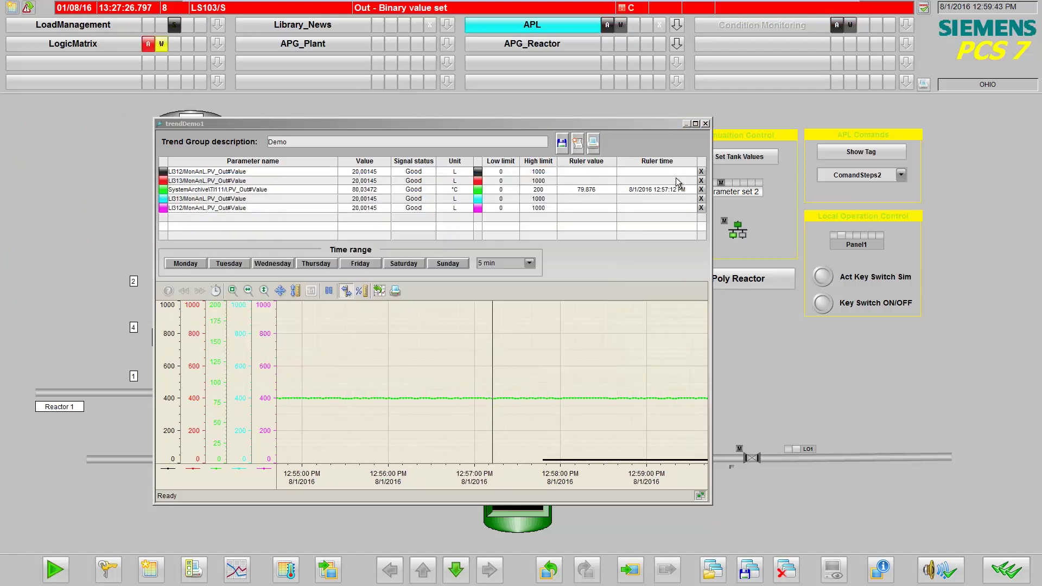
left_click_drag(610, 123, 935, 165)
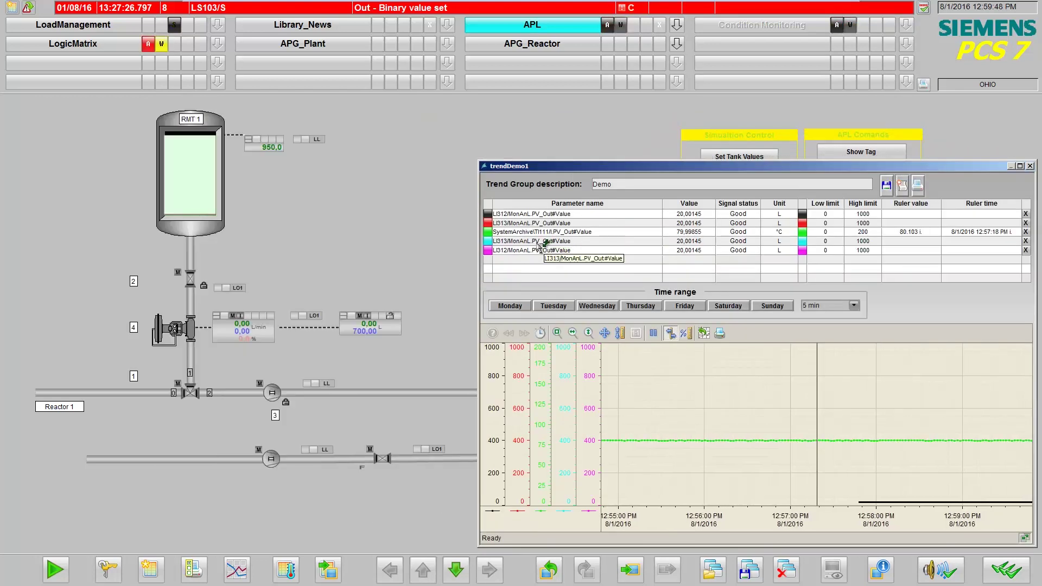
double_click(541, 243)
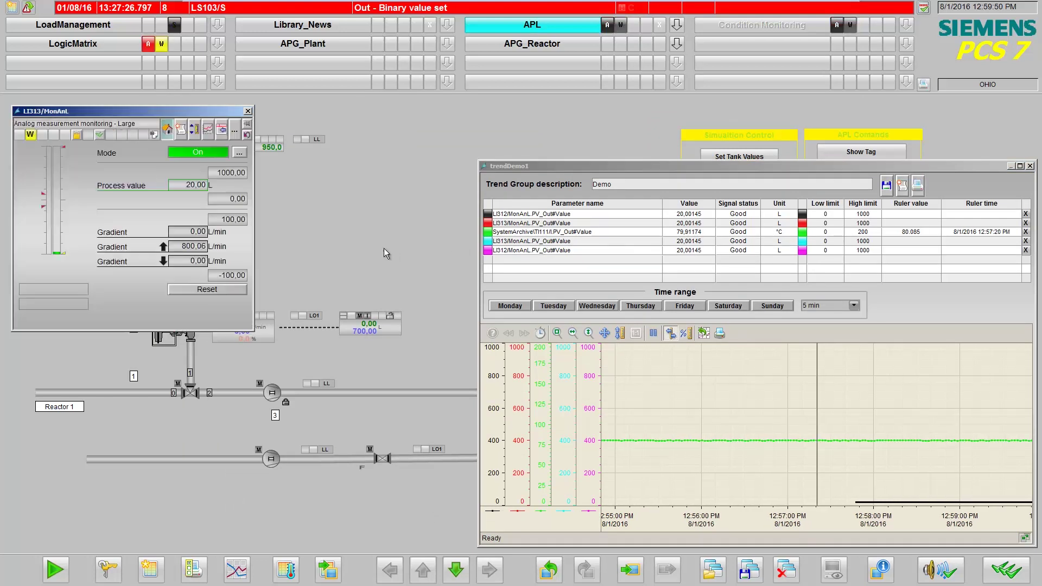